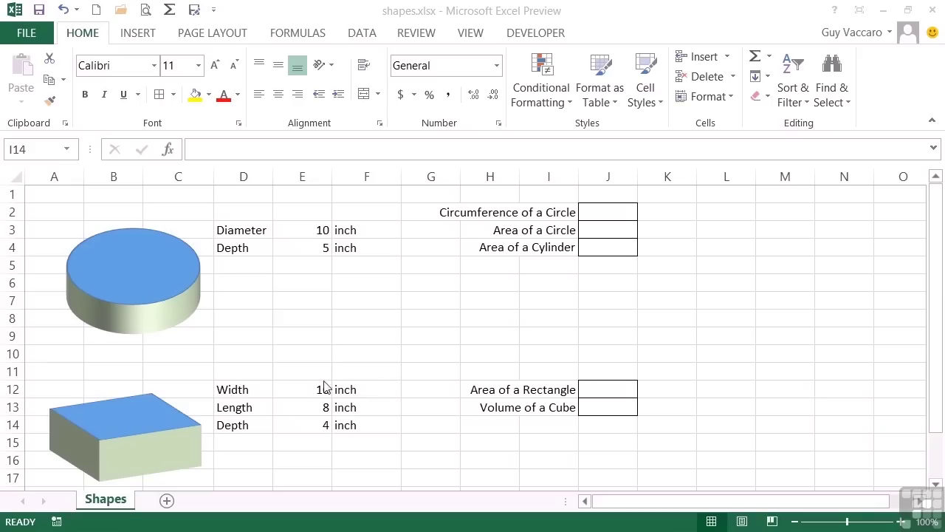
# Select the cylinder and box illustrations, then clear the shape selection
pyautogui.click(167, 265)
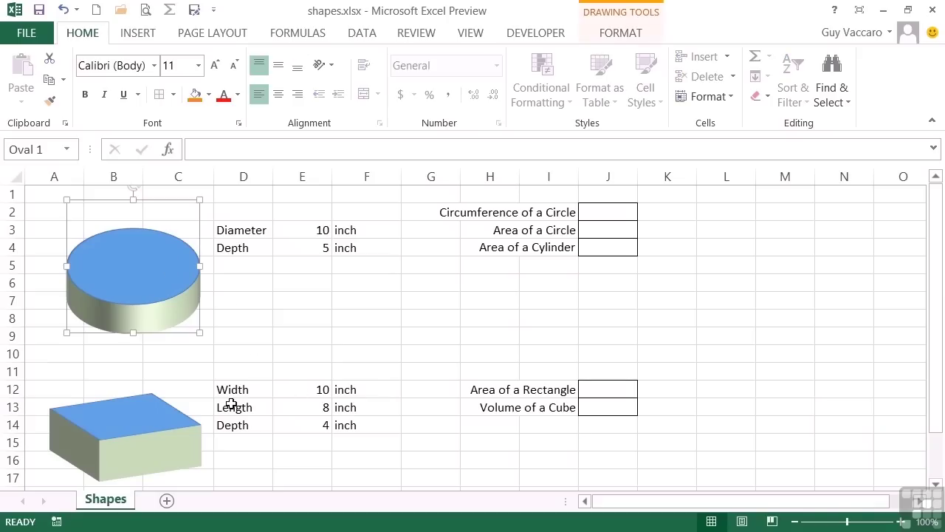
pyautogui.click(160, 418)
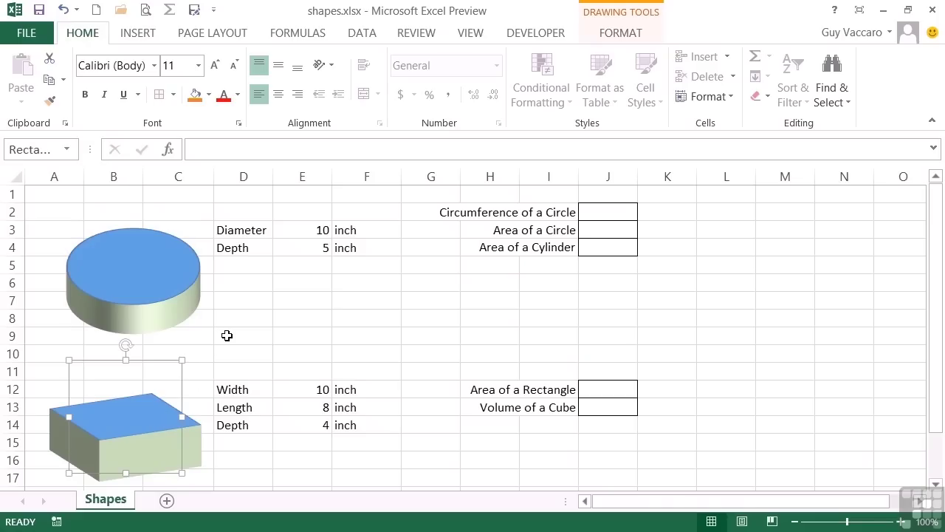
pyautogui.click(227, 336)
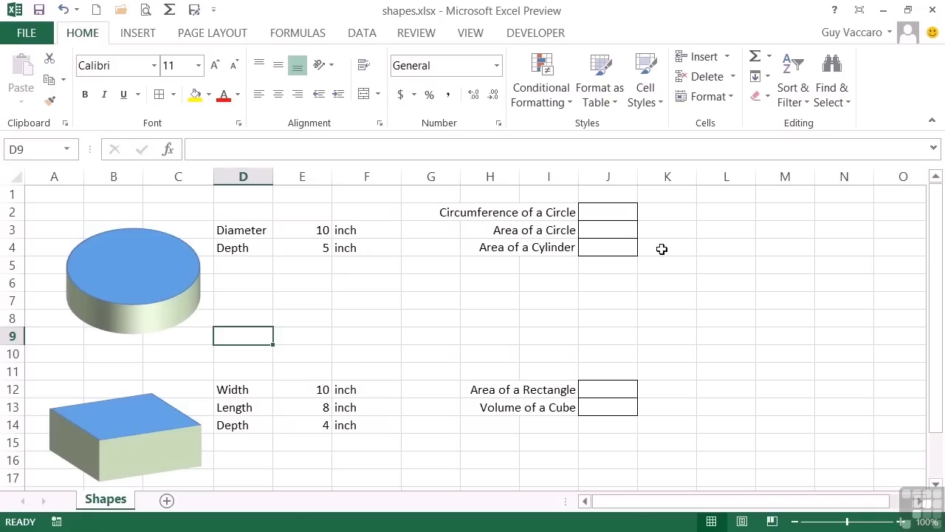
# Enter =PI()*E3 in J2 for the circumference and format it as Number, showing 31.42
pyautogui.click(623, 212)
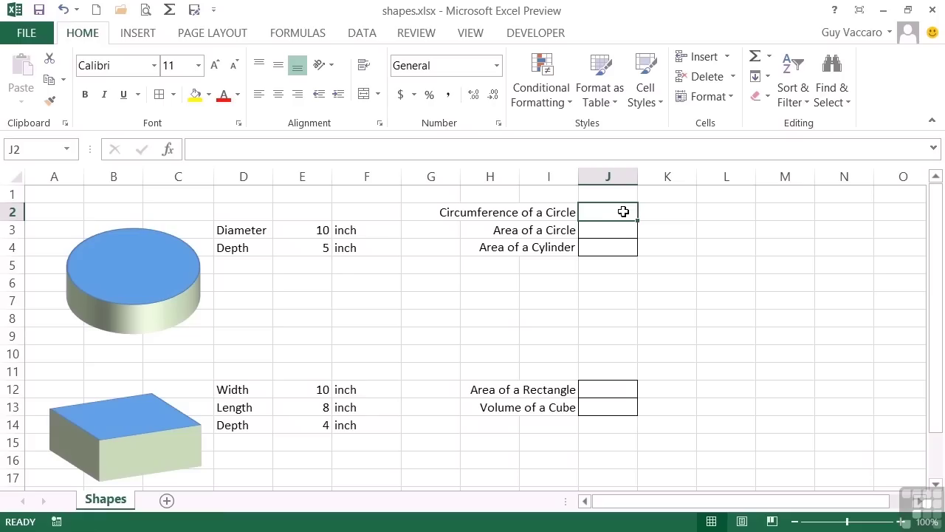
pyautogui.write('=pi')
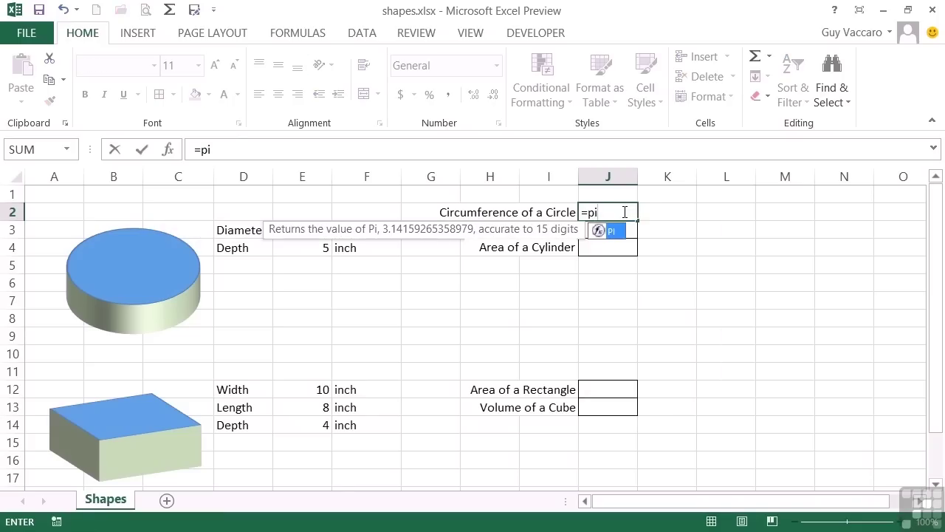
pyautogui.write('()')
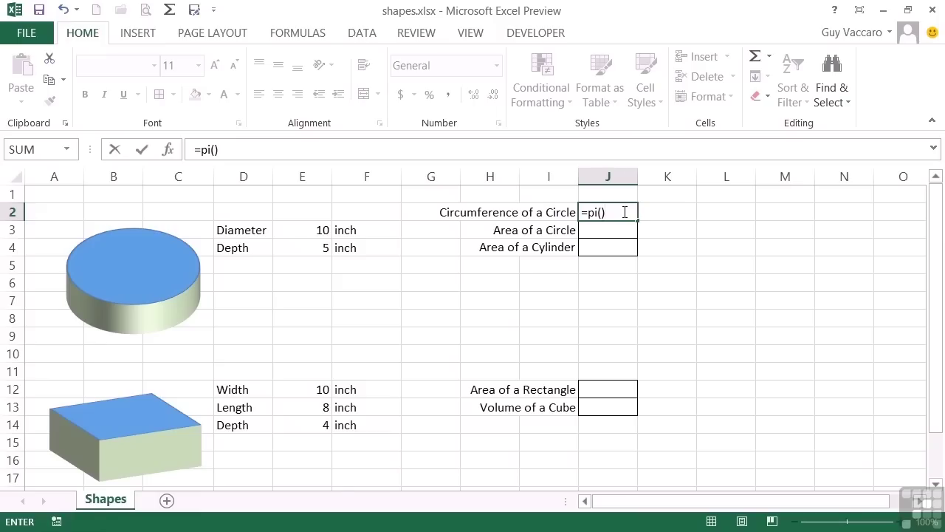
pyautogui.write('*')
pyautogui.click(306, 229)
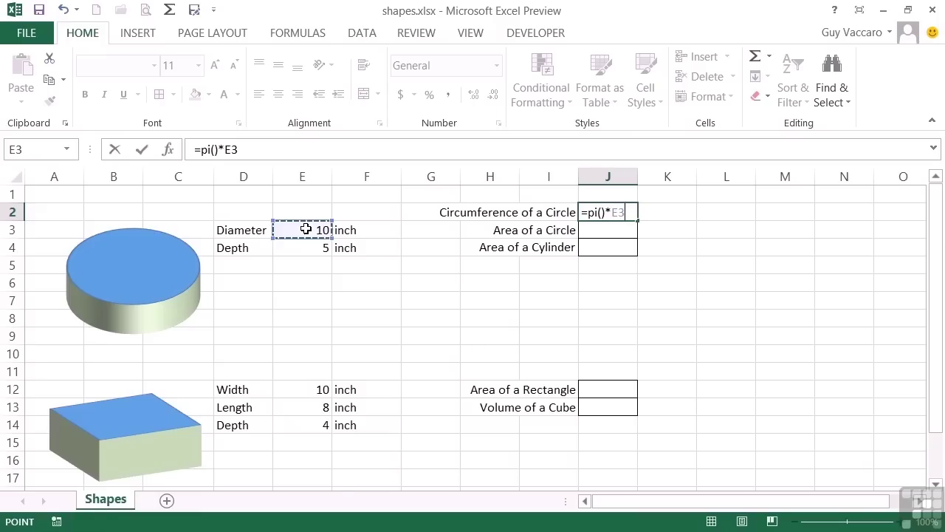
pyautogui.hotkey('ctrl', 'Return')
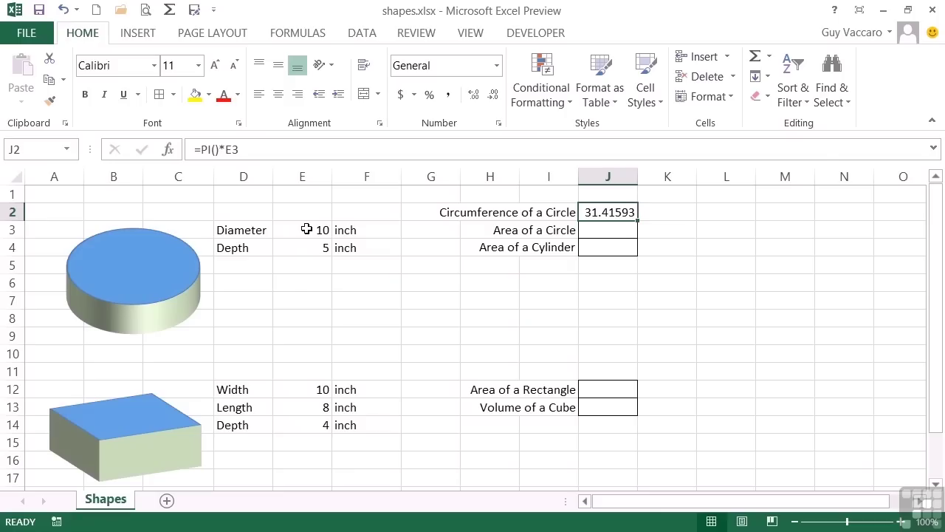
pyautogui.click(497, 65)
pyautogui.click(435, 142)
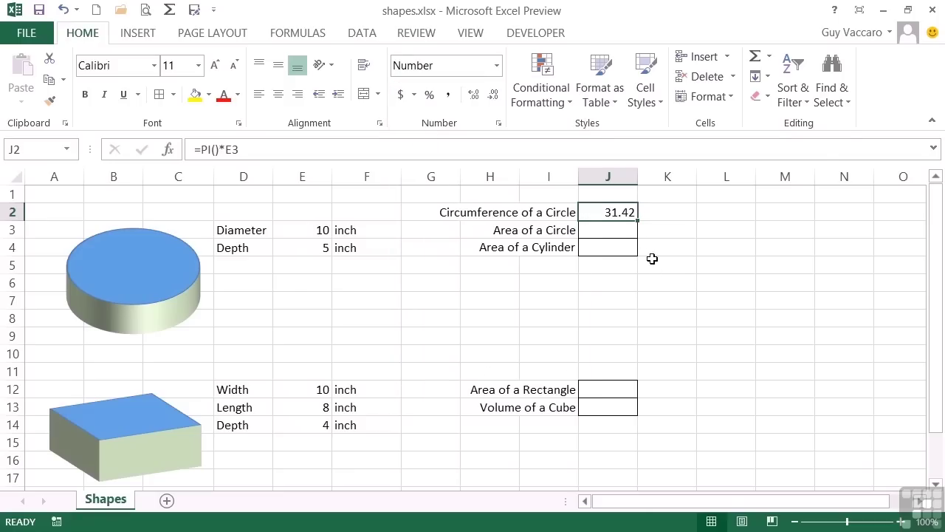
# Enter =PI()*(E3/2)^2 in J3 for the circle area and format it as Number, showing 78.54
pyautogui.click(611, 231)
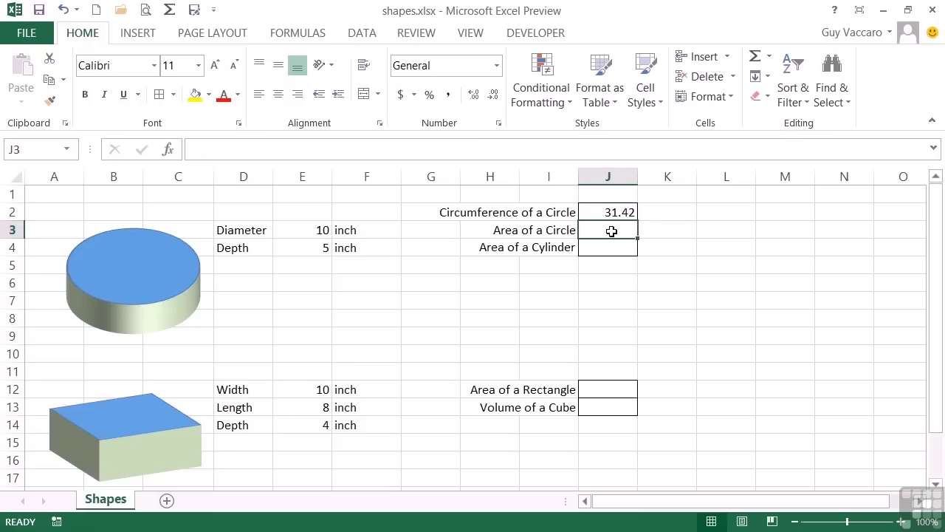
pyautogui.write('=')
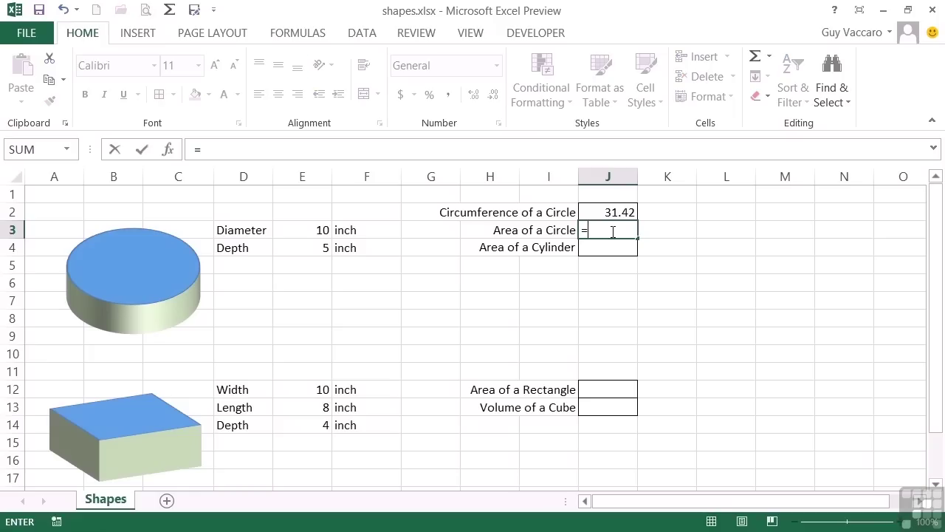
pyautogui.write('pi()*')
pyautogui.write('(')
pyautogui.click(323, 231)
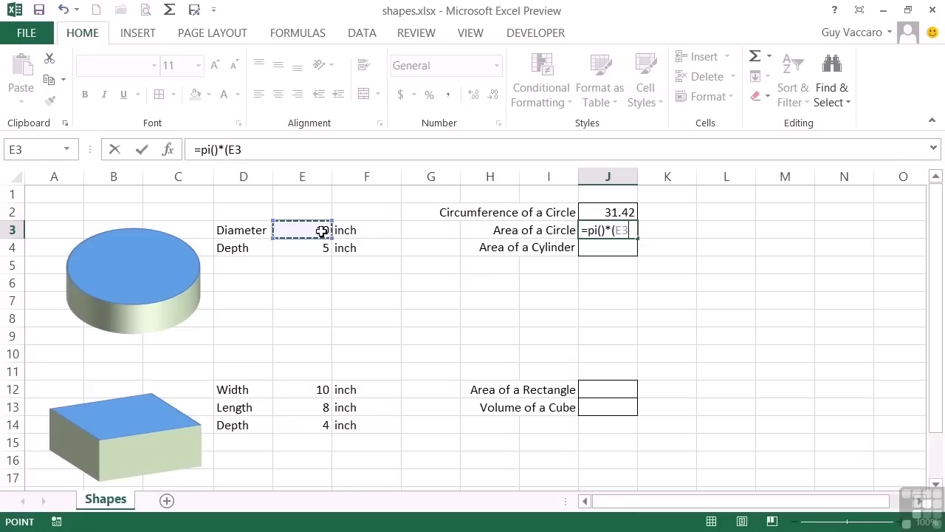
pyautogui.write('/2)')
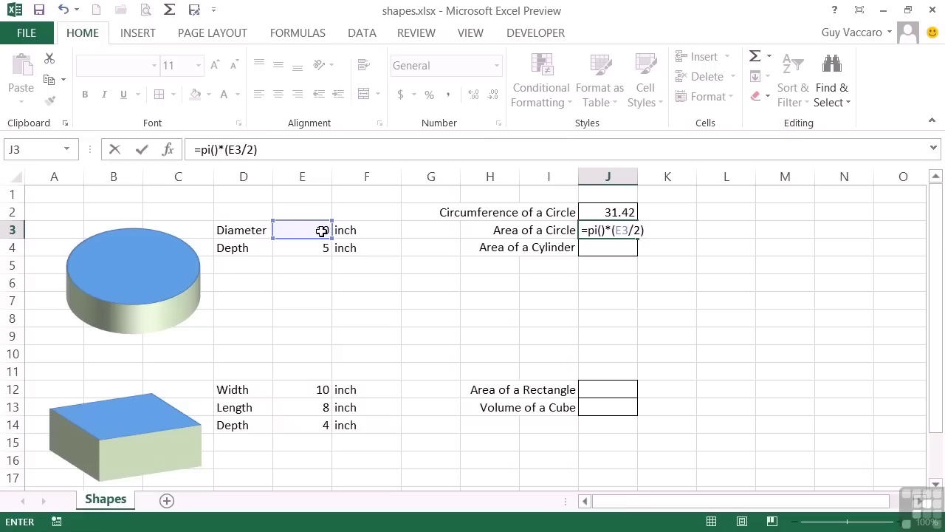
pyautogui.write('^2')
pyautogui.press('Return')
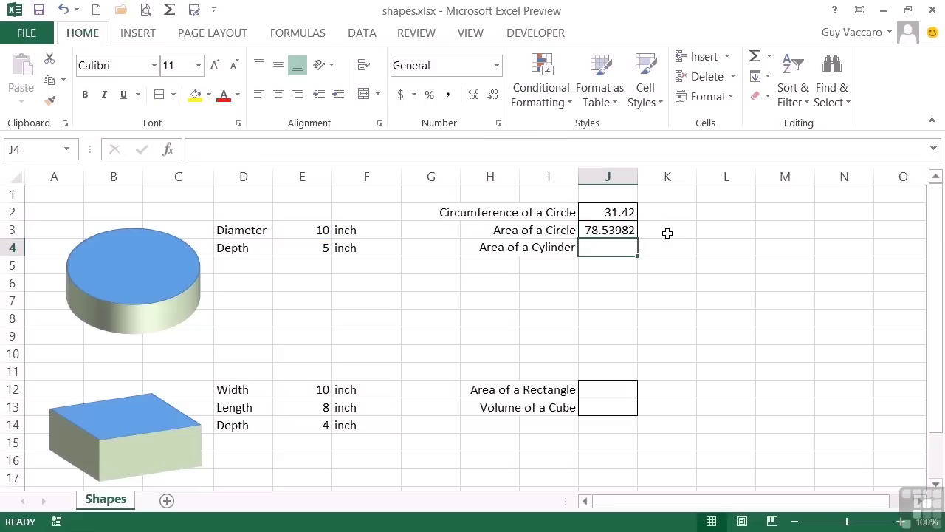
pyautogui.click(624, 231)
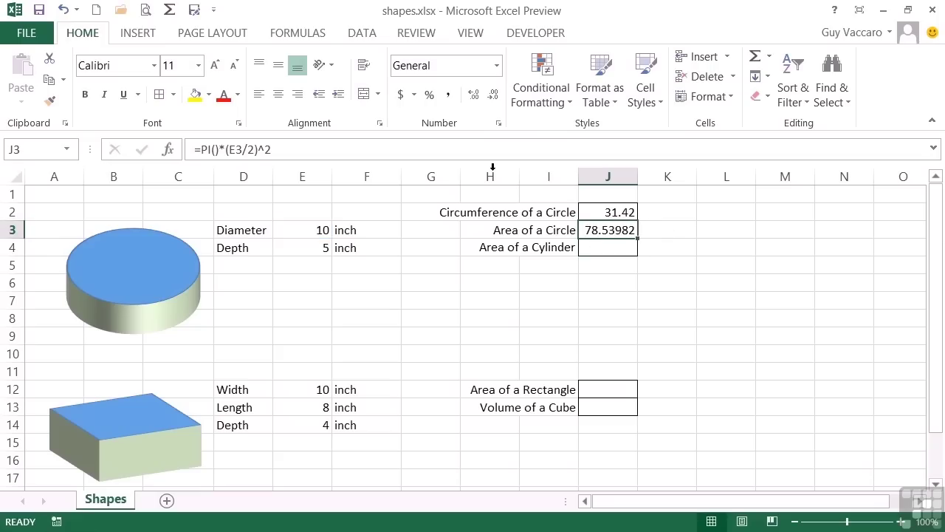
pyautogui.click(496, 68)
pyautogui.click(445, 140)
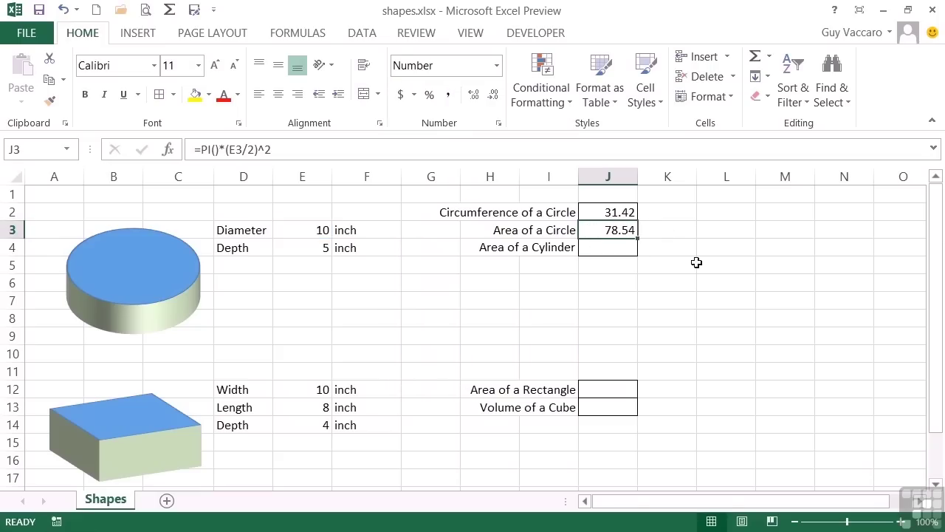
# Enter =J3*E4 in J4 for the cylinder result, giving 392.6991
pyautogui.click(616, 247)
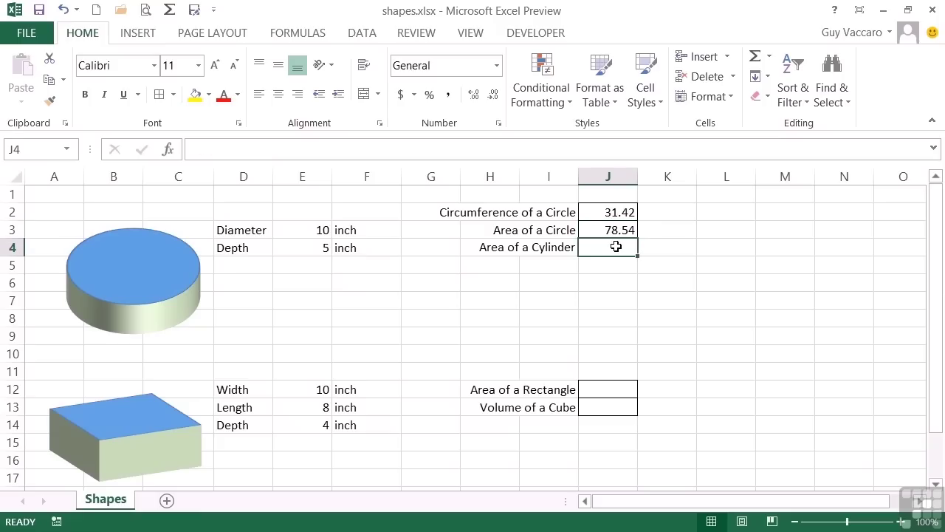
pyautogui.write('=')
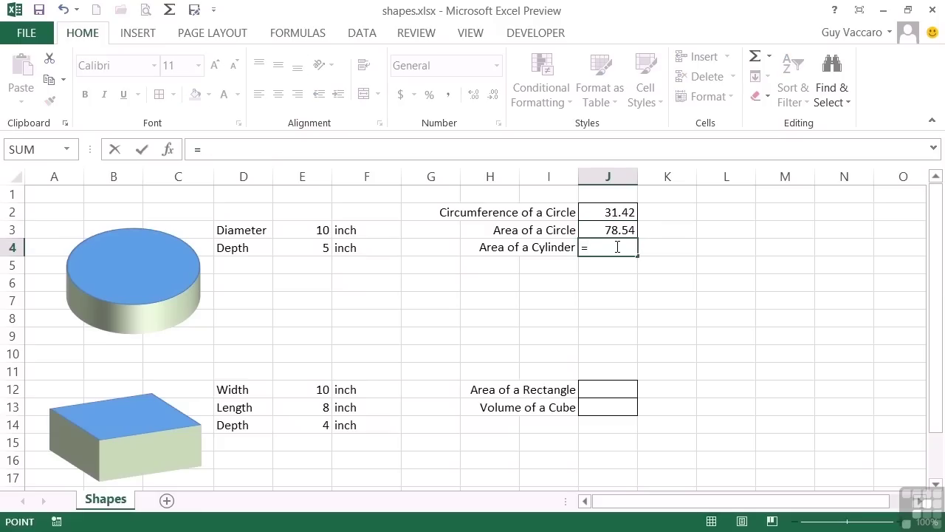
pyautogui.press('Up')
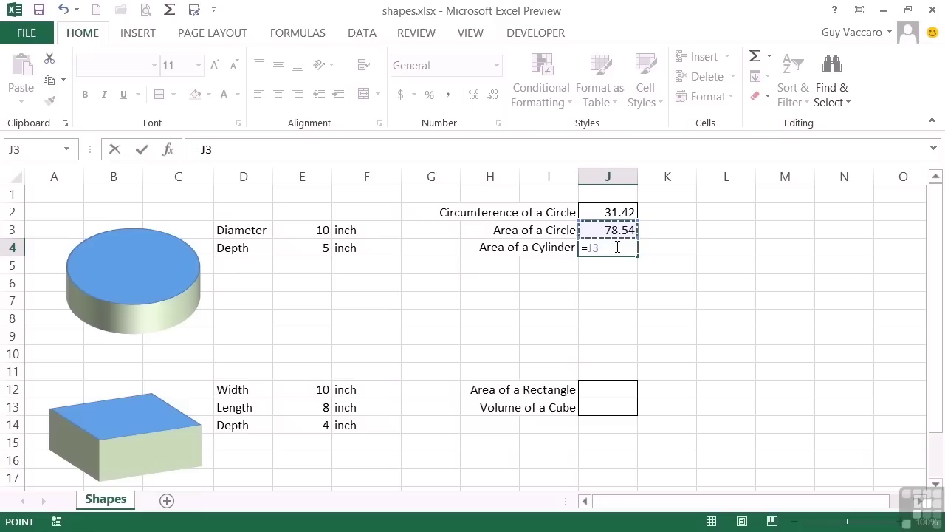
pyautogui.write('*')
pyautogui.click(319, 248)
pyautogui.press('Return')
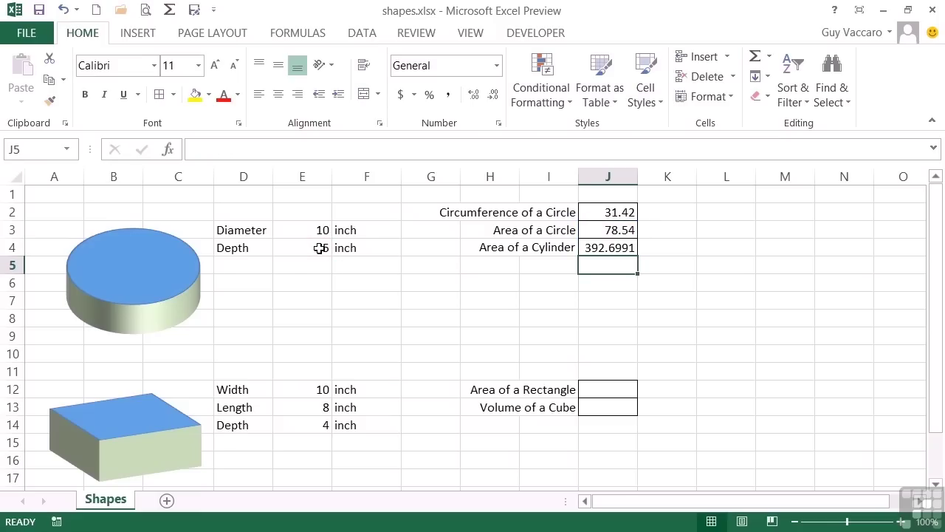
pyautogui.press('Up')
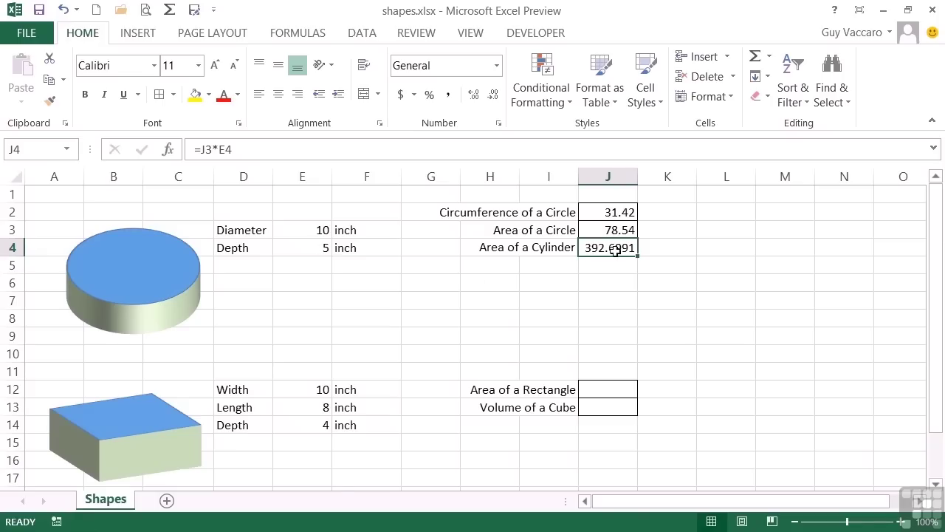
# Retype the J4 formula as =PRODUCT(J3,E4)
pyautogui.write('=pro')
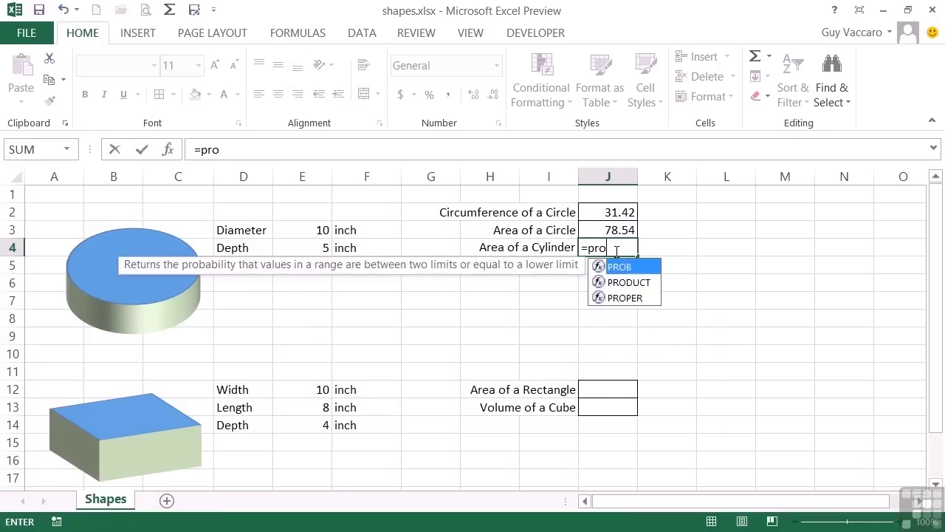
pyautogui.write('duct(')
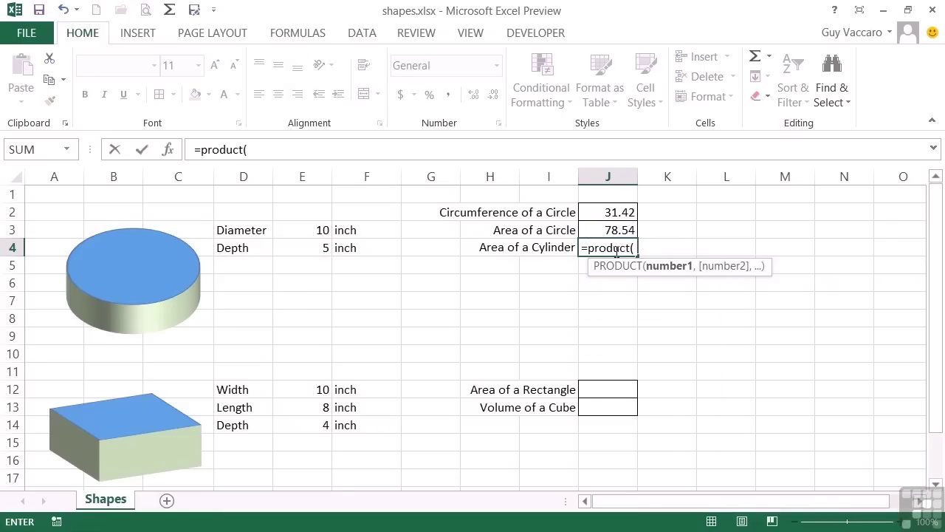
pyautogui.click(616, 229)
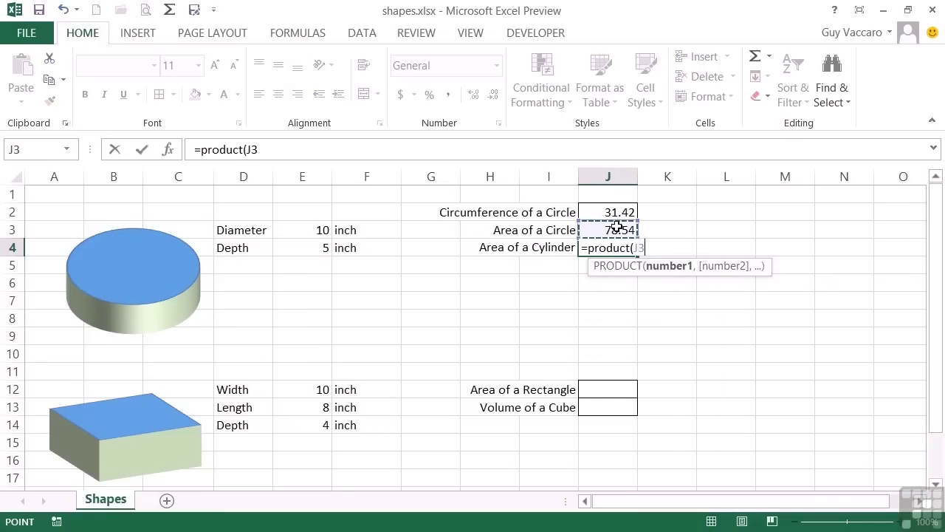
pyautogui.write(',')
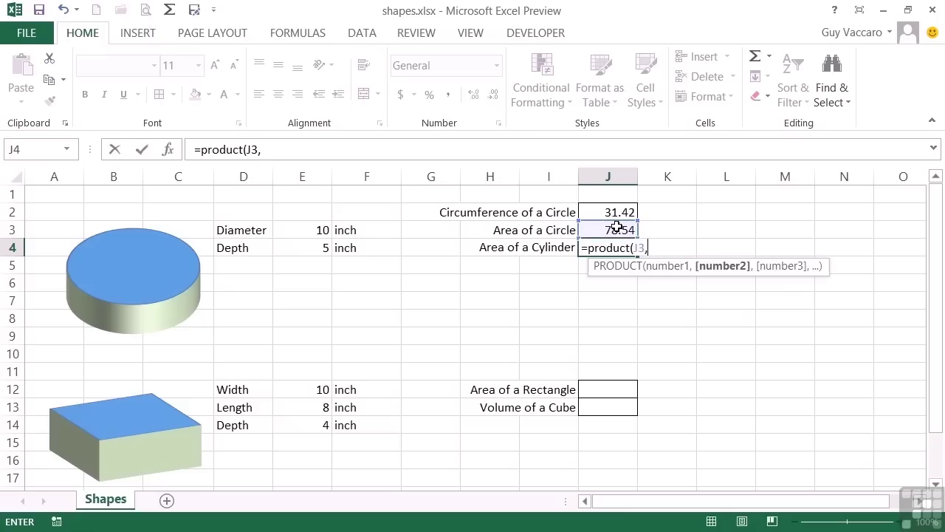
pyautogui.click(304, 248)
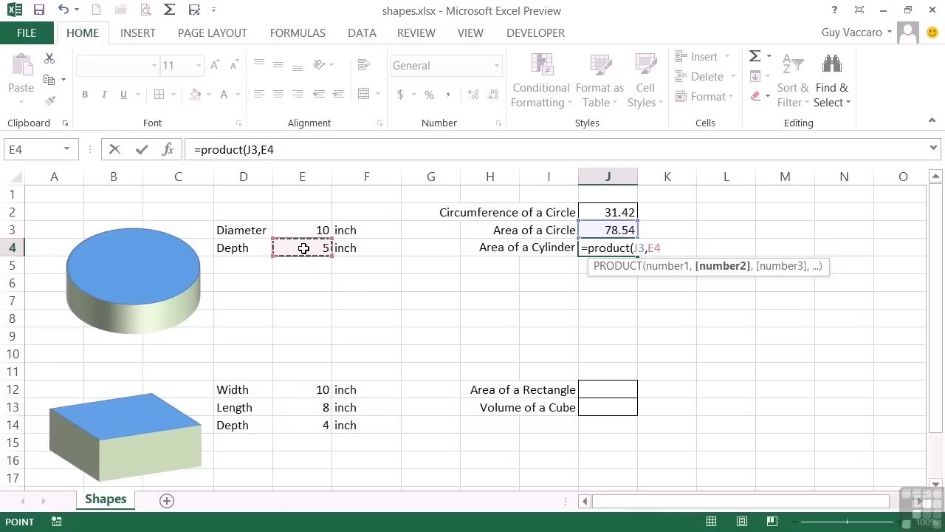
pyautogui.write(')')
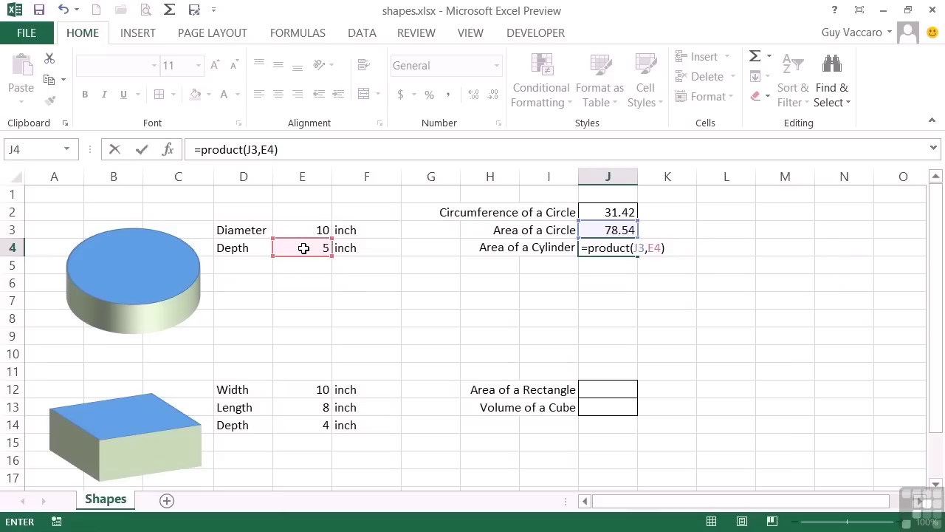
# Commit =PRODUCT(J3,E4) in J4 and format it as Number, showing 392.70
pyautogui.press('Return')
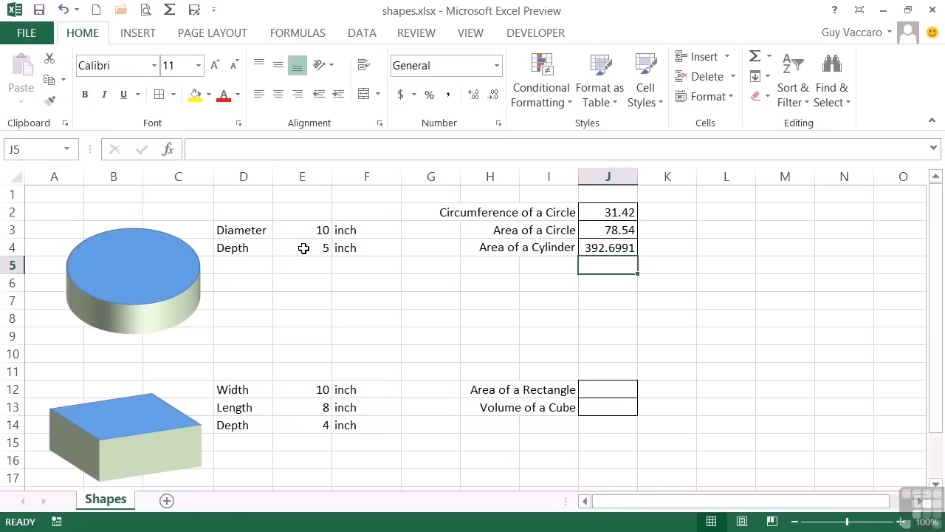
pyautogui.press('Up')
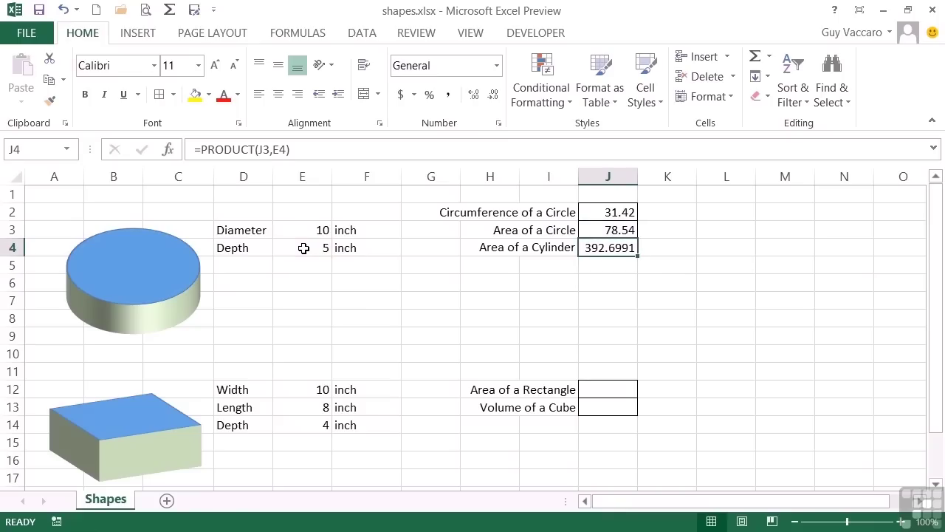
pyautogui.click(496, 65)
pyautogui.click(448, 141)
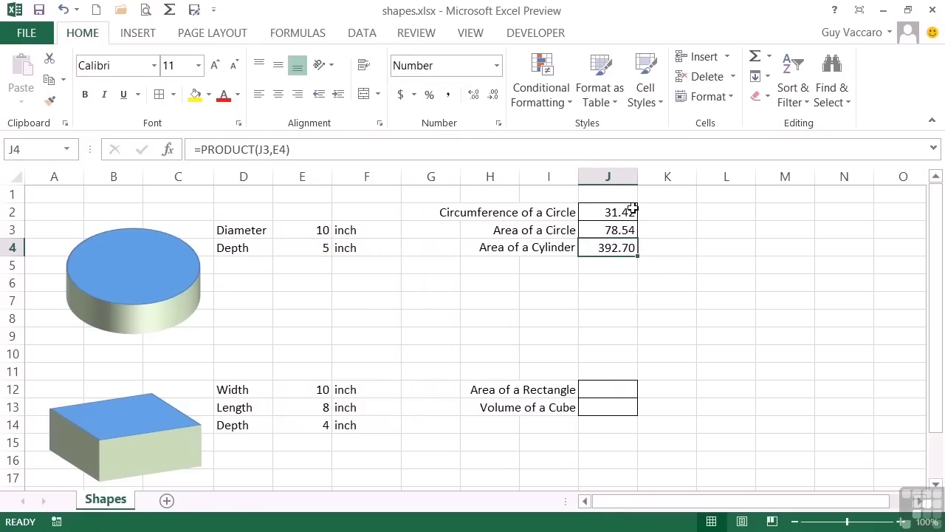
pyautogui.click(600, 389)
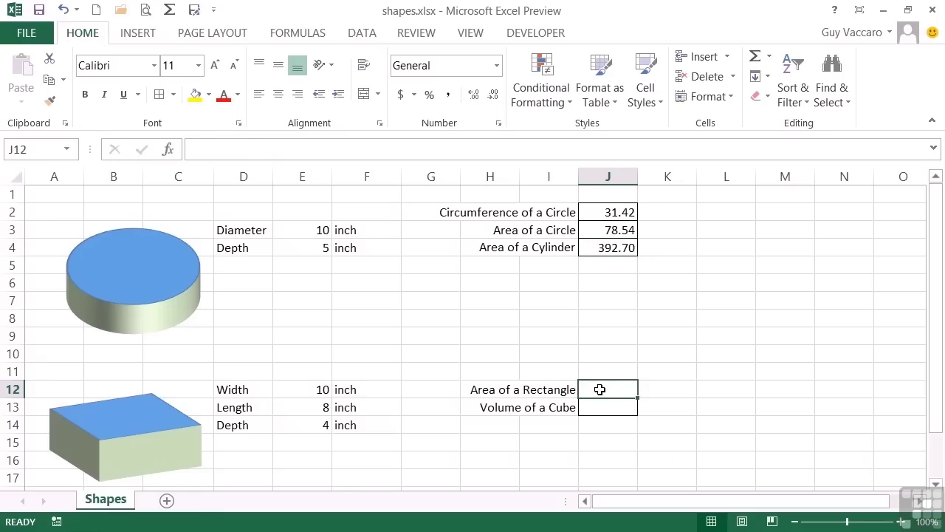
# Enter =PRODUCT(E12,E13) in J12 for the rectangle area, giving 80
pyautogui.write('=prod')
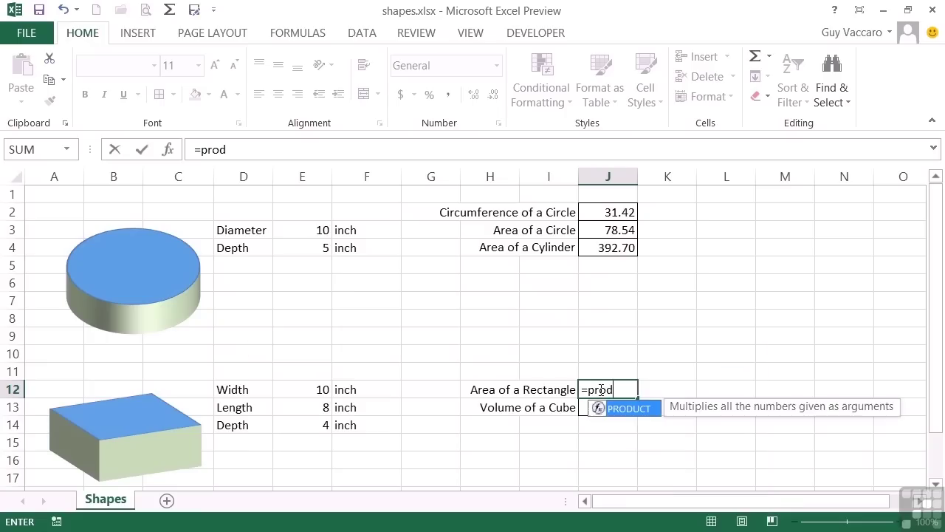
pyautogui.write('uct(')
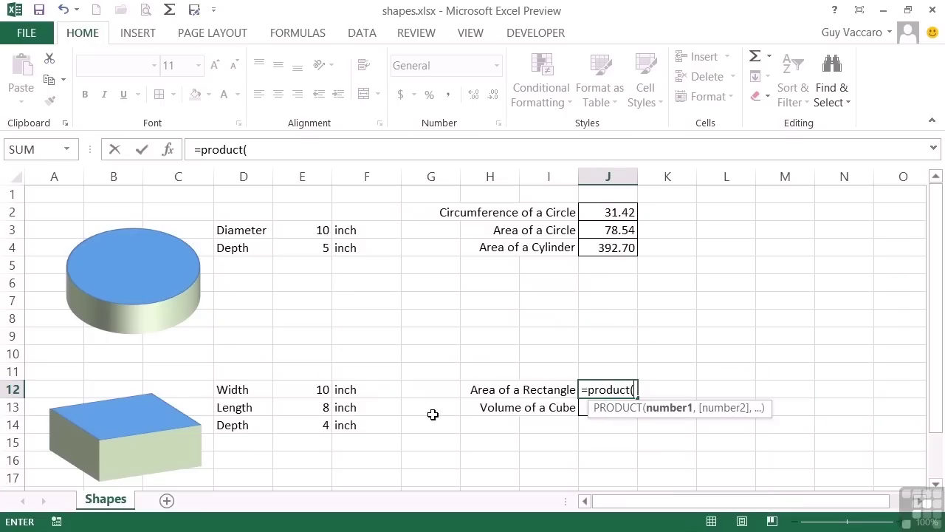
pyautogui.click(307, 391)
pyautogui.write(',')
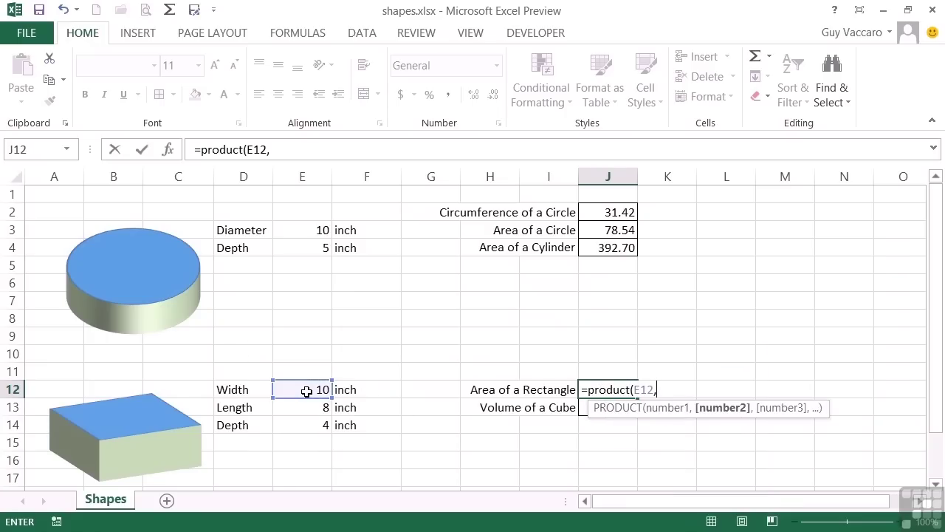
pyautogui.click(307, 413)
pyautogui.write(')')
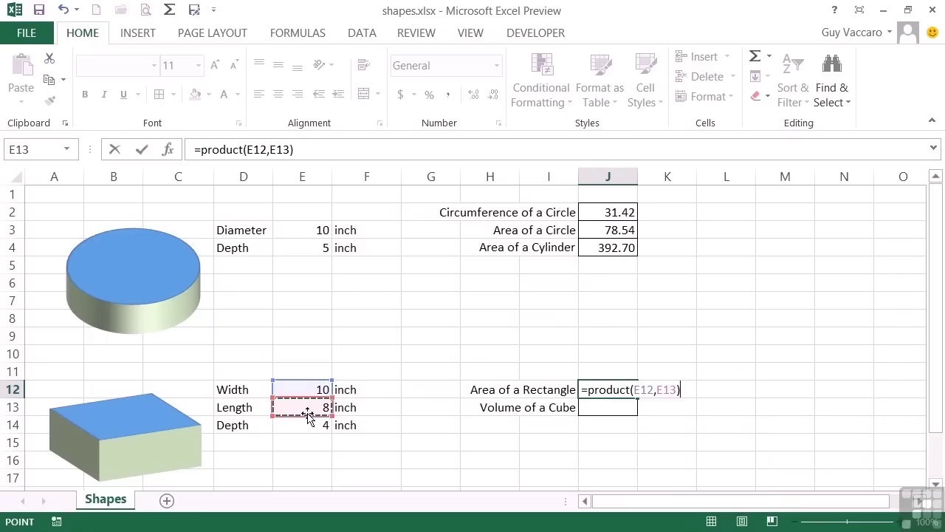
pyautogui.press('Return')
pyautogui.press('Up')
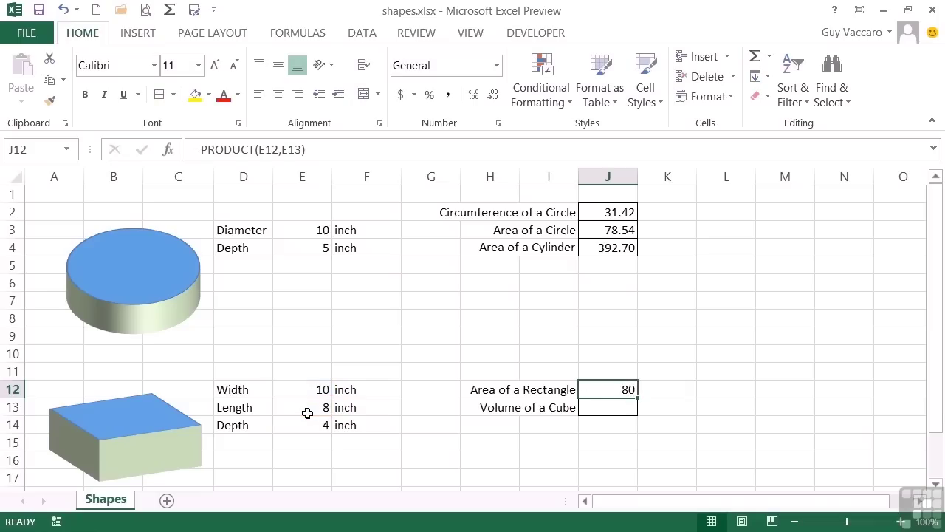
pyautogui.press('Down')
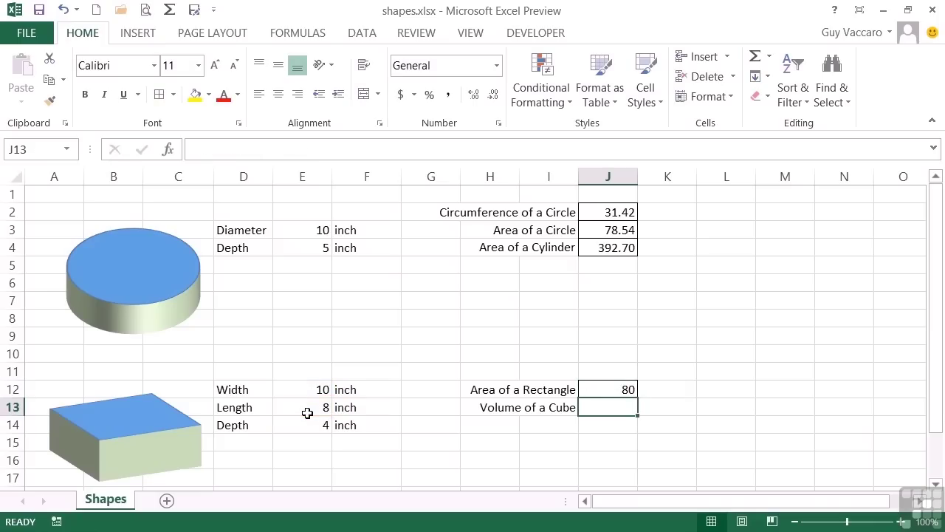
# Enter =PRODUCT(E12,E13,E14) in J13 for the cube volume, giving 320
pyautogui.write('=p')
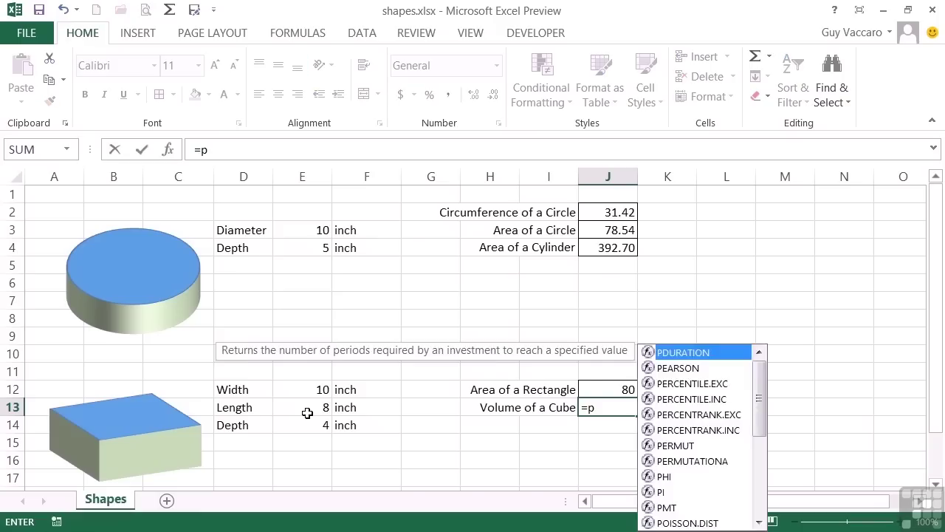
pyautogui.write('roduct(')
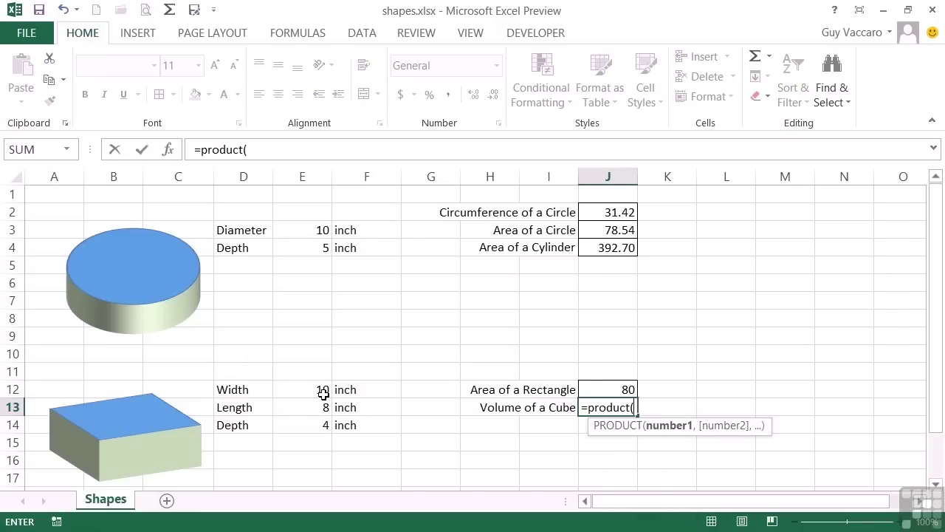
pyautogui.click(323, 390)
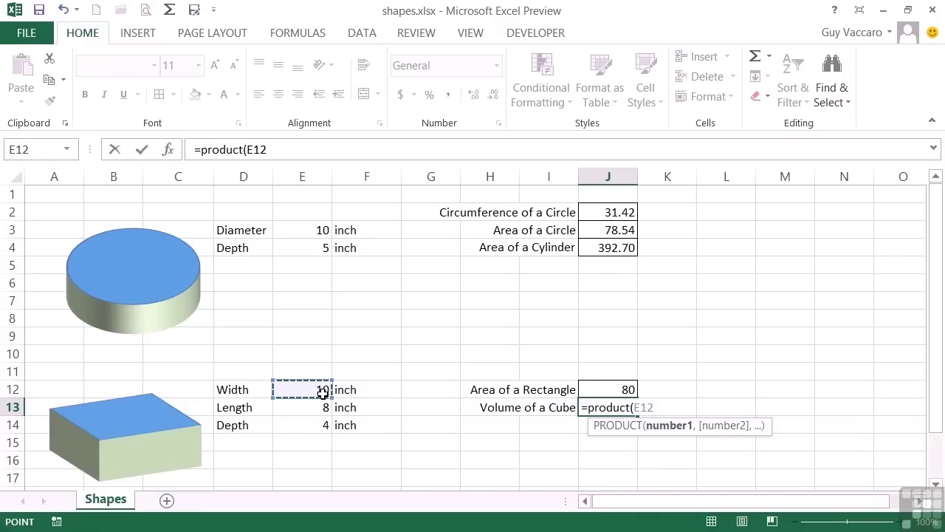
pyautogui.write(',')
pyautogui.click(302, 408)
pyautogui.write(',')
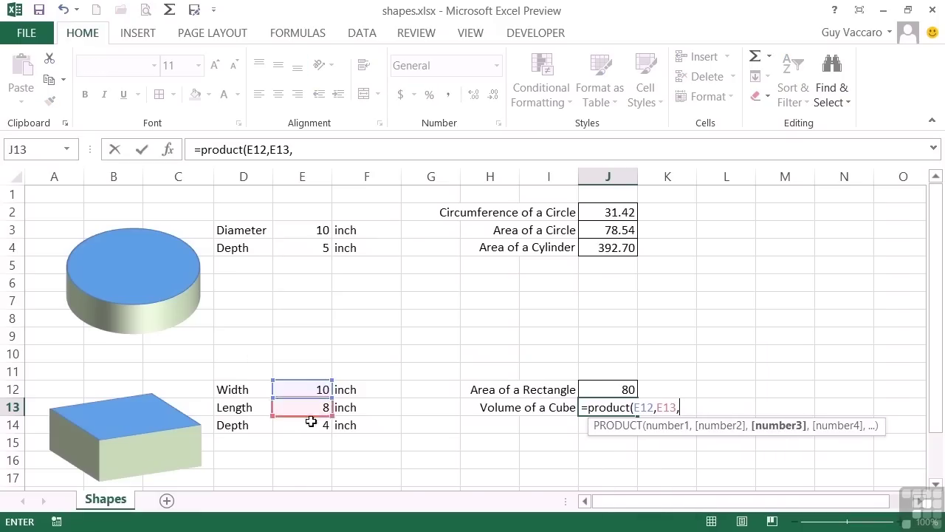
pyautogui.click(305, 425)
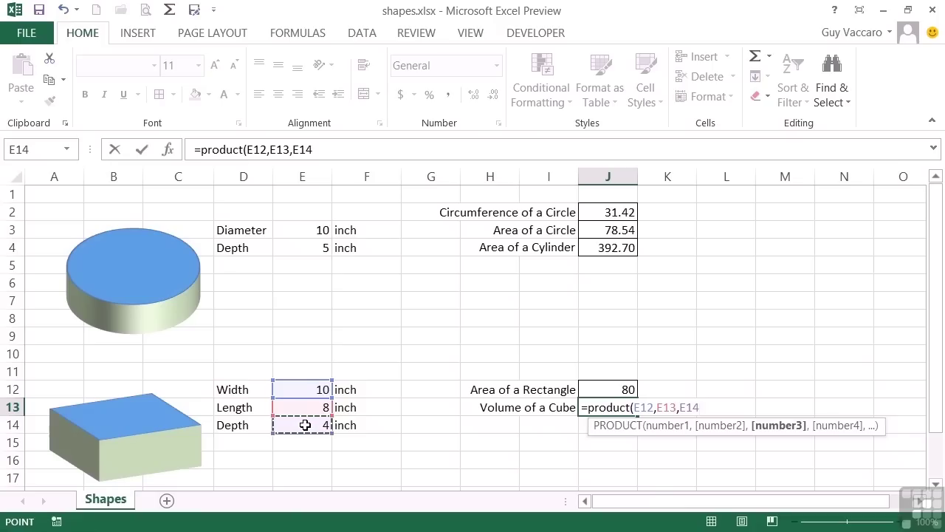
pyautogui.press('Return')
pyautogui.press('Up')
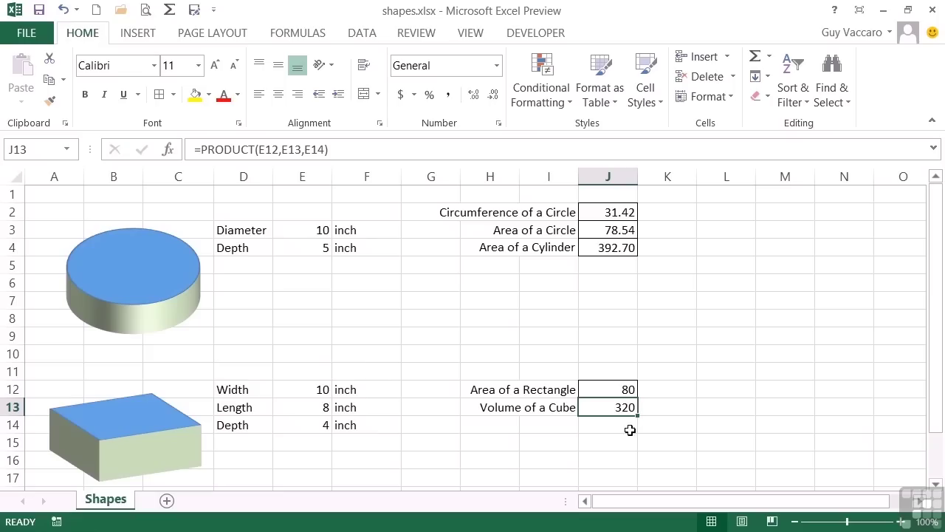
# Set the circle's Diameter in E3 to 30 and Depth in E4 to 8
pyautogui.click(624, 210)
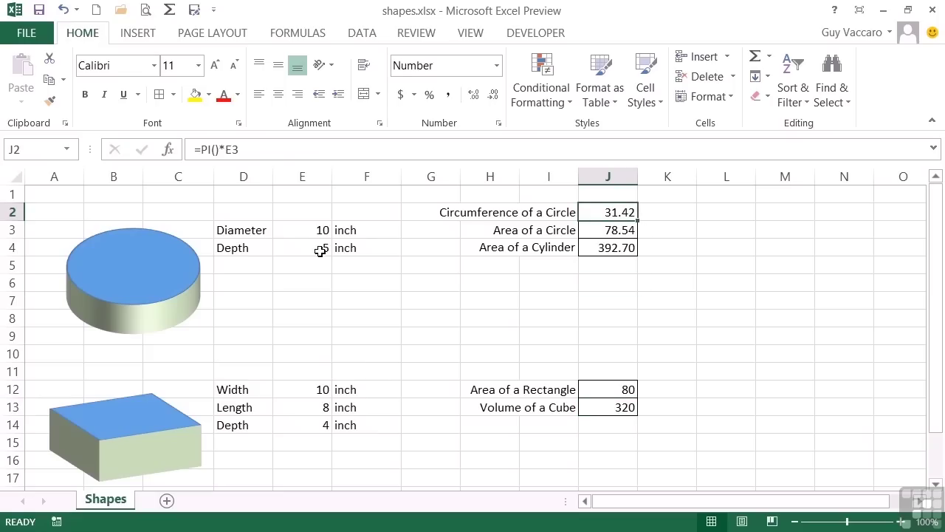
pyautogui.click(310, 229)
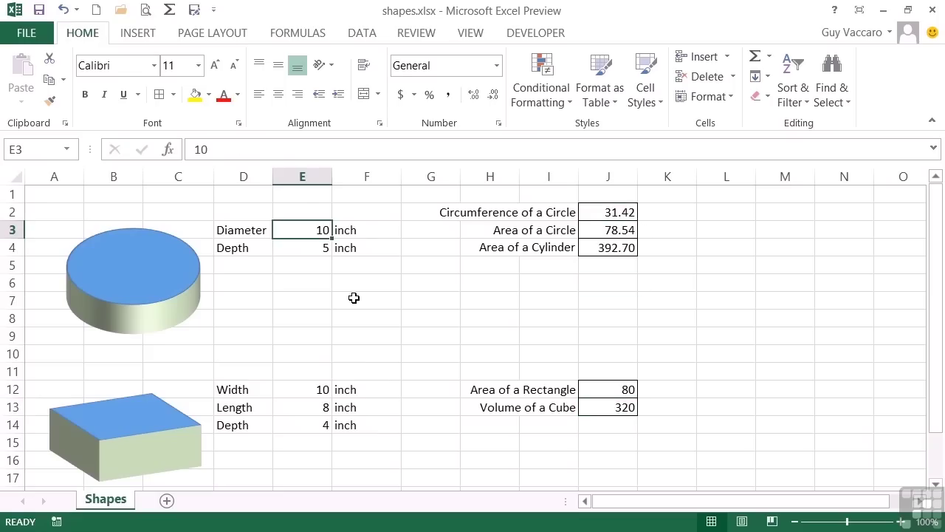
pyautogui.write('30')
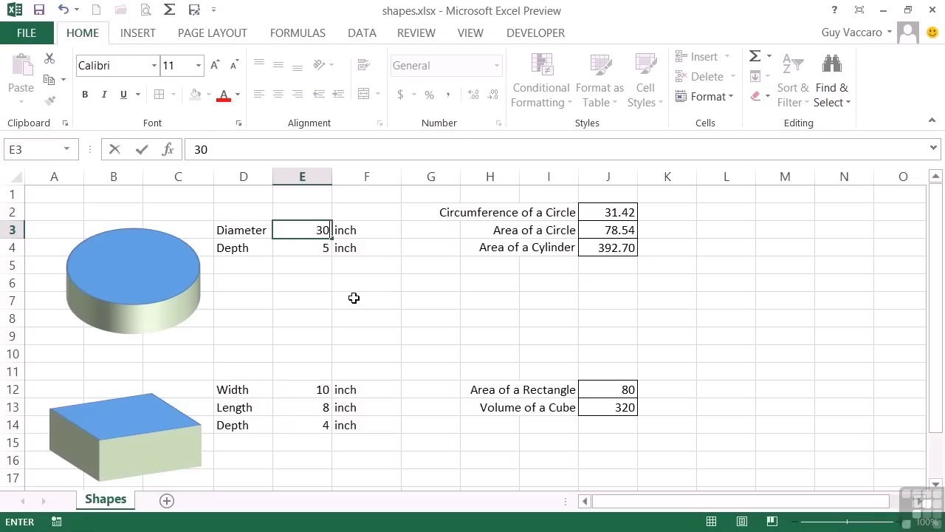
pyautogui.press('Return')
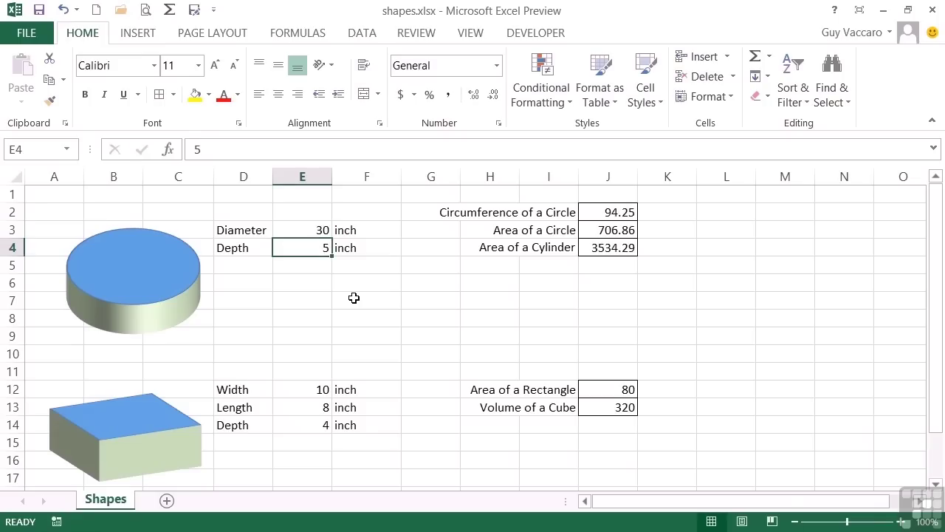
pyautogui.write('8')
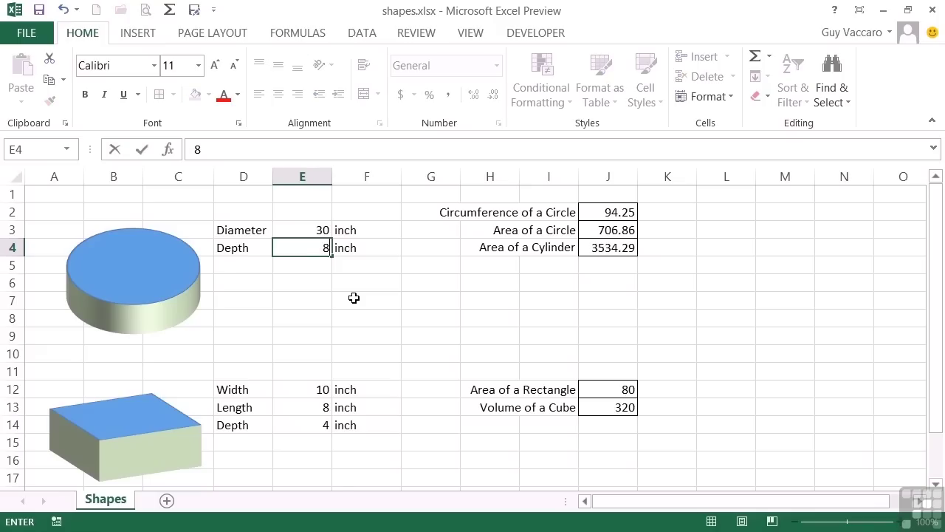
pyautogui.press('Return')
pyautogui.press('Down')
pyautogui.press('Down')
pyautogui.press('Down')
pyautogui.press('Down')
pyautogui.press('Down')
pyautogui.press('Down')
pyautogui.press('Down')
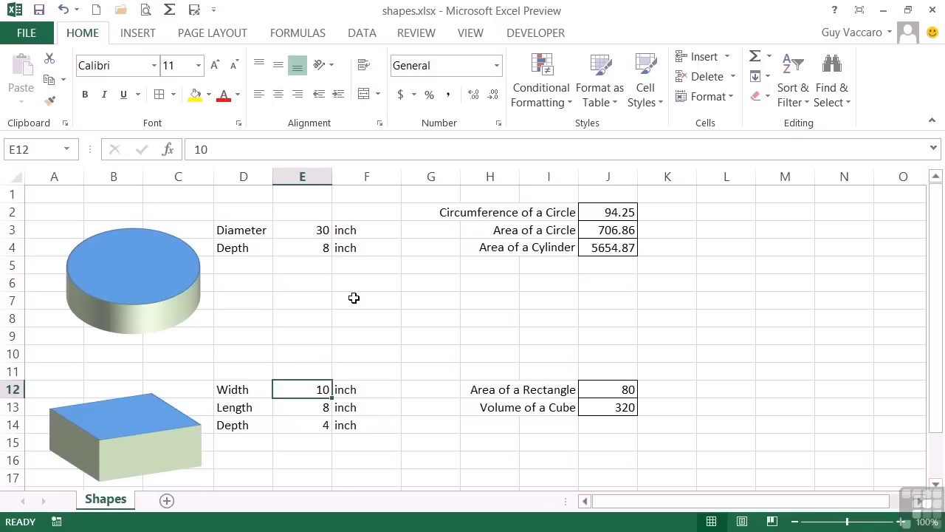
# Enter box Width 20, Length 12 and Depth 6 in E12, E13 and E14
pyautogui.write('20')
pyautogui.press('Return')
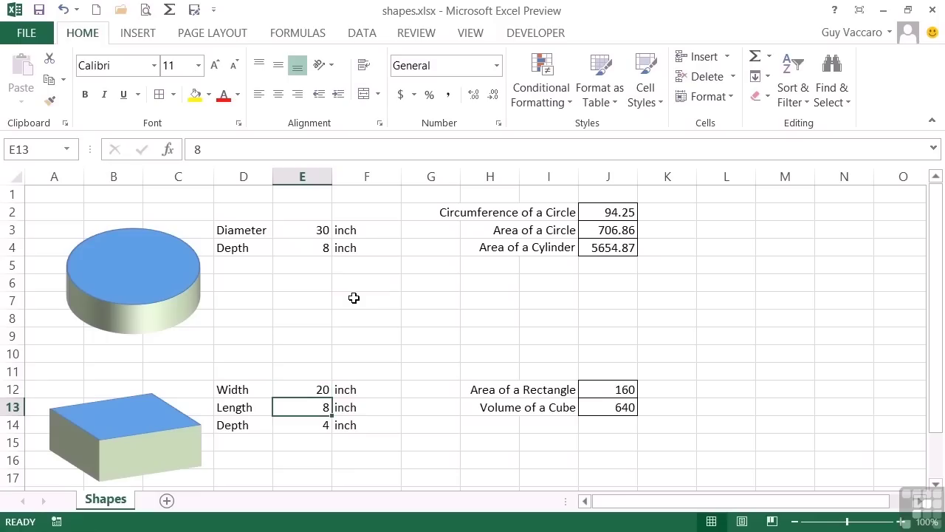
pyautogui.write('12')
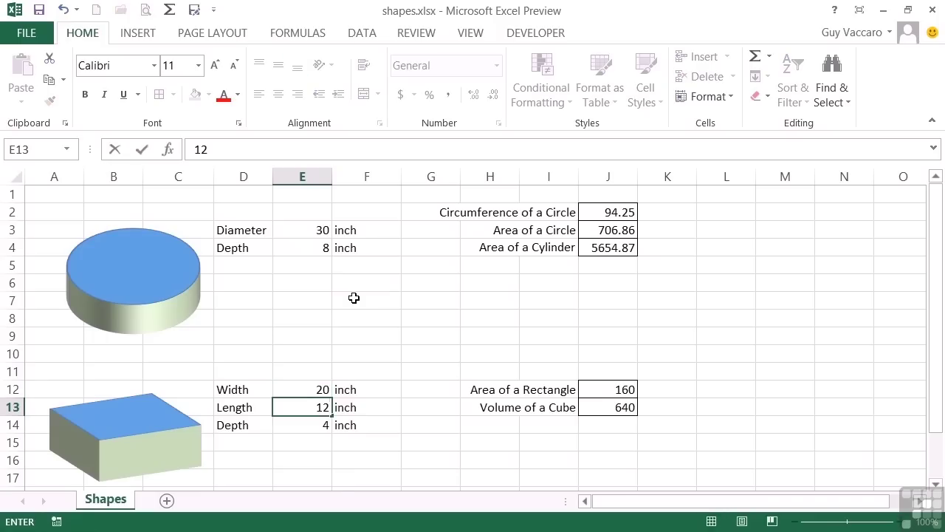
pyautogui.press('Return')
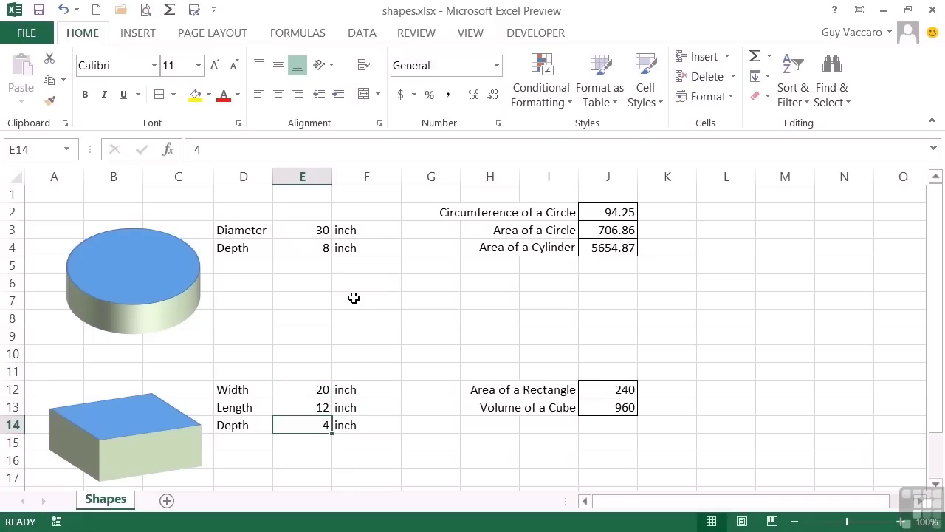
pyautogui.write('6')
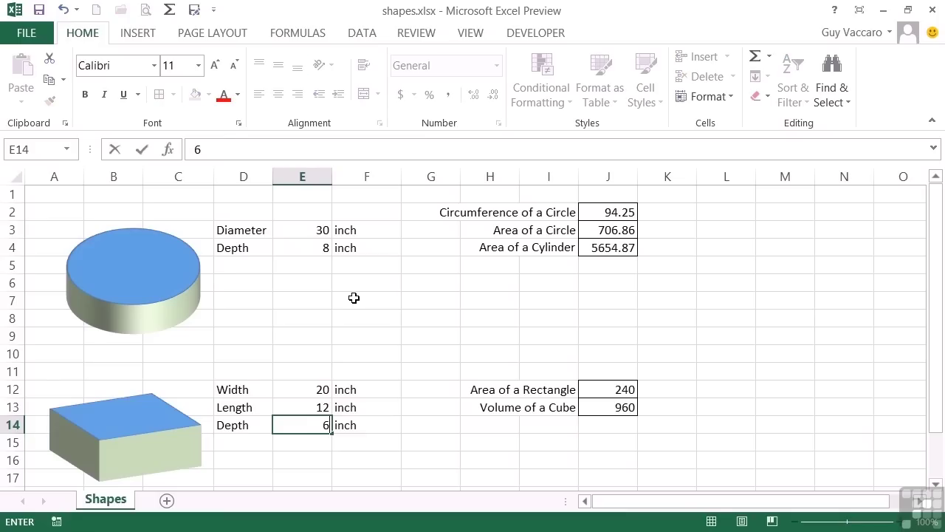
pyautogui.press('Return')
pyautogui.press('Up')
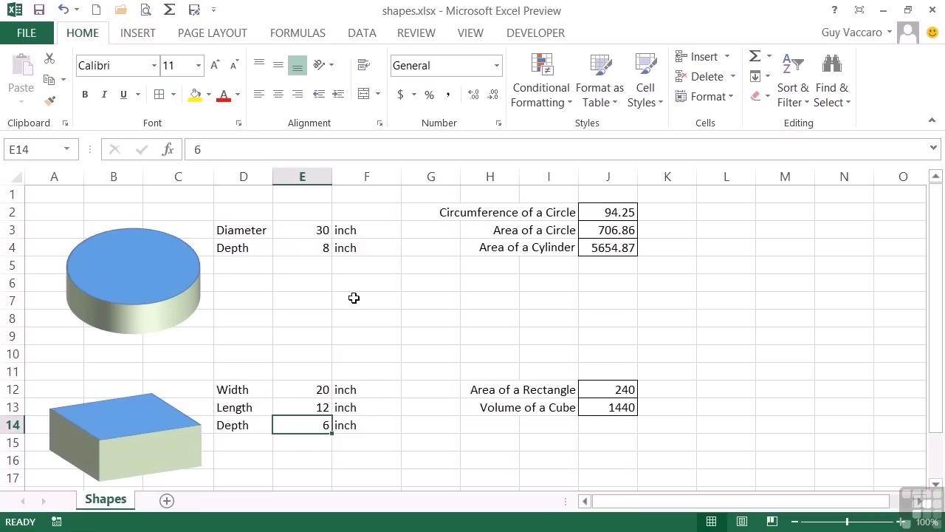